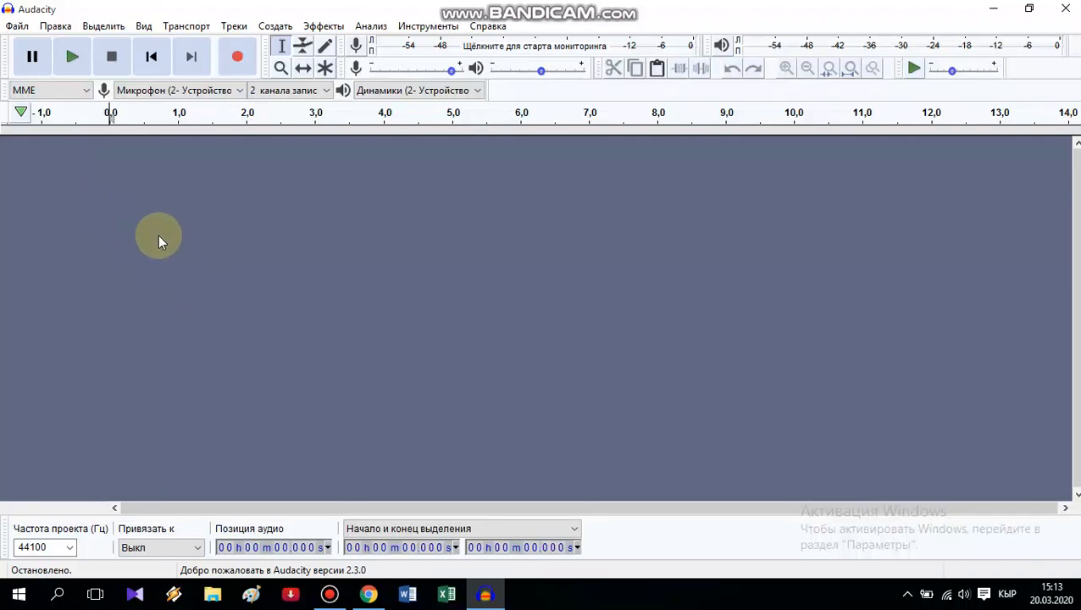
Step: Start opening an audio file and browse to Локальный диск (D:), switching the file browser to list view
click(16, 26)
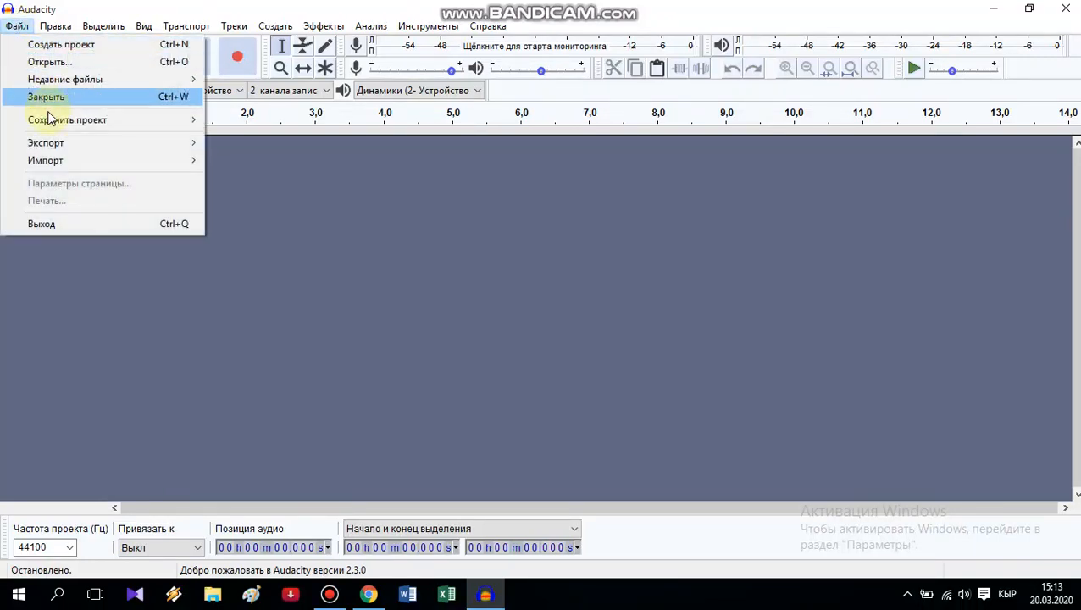
mouse_move(66, 163)
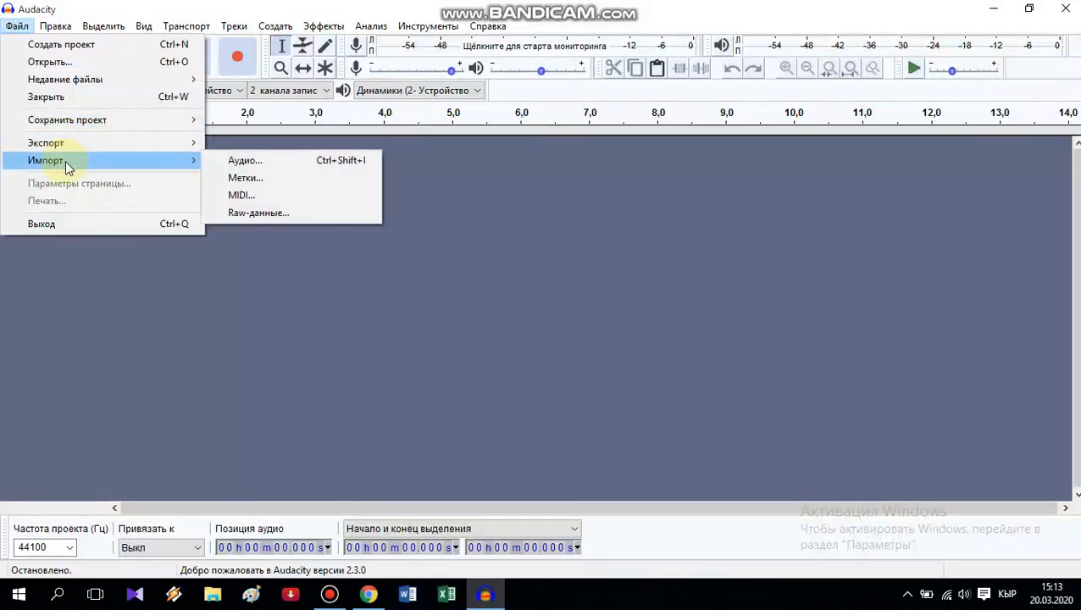
click(64, 68)
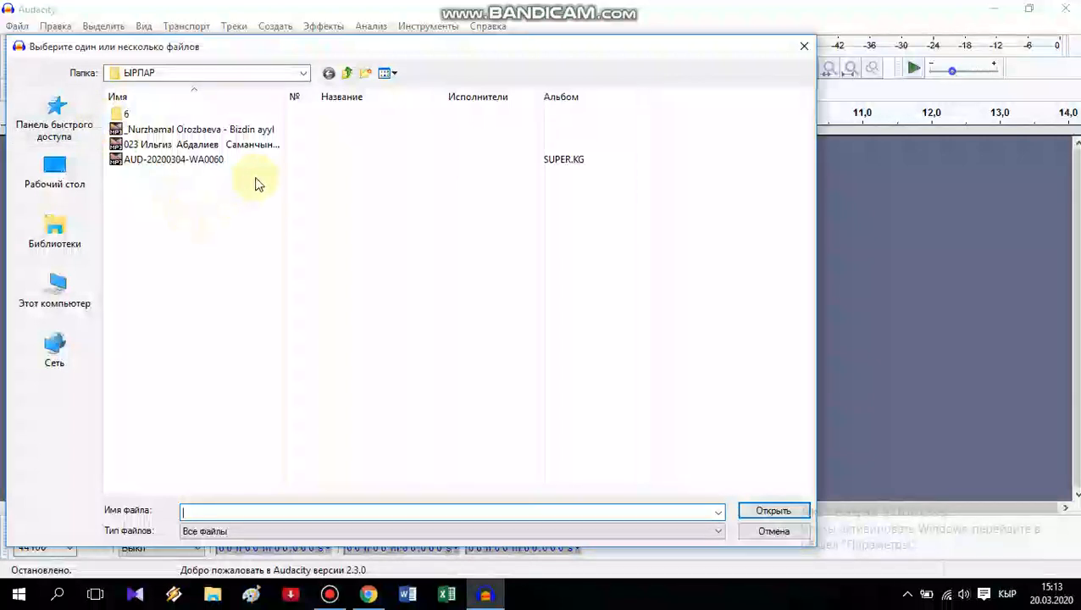
click(350, 75)
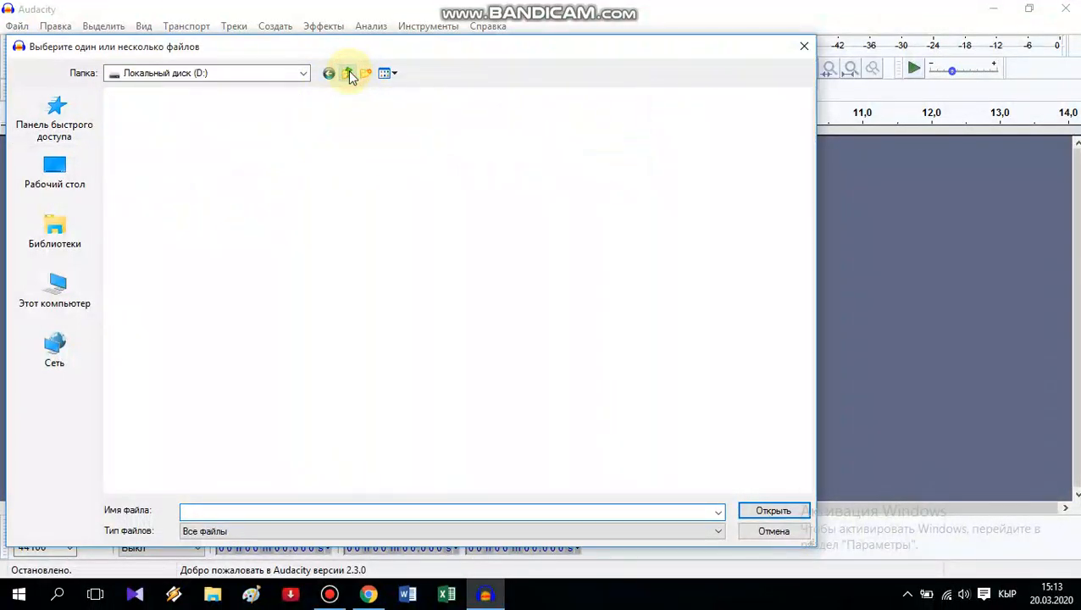
click(346, 75)
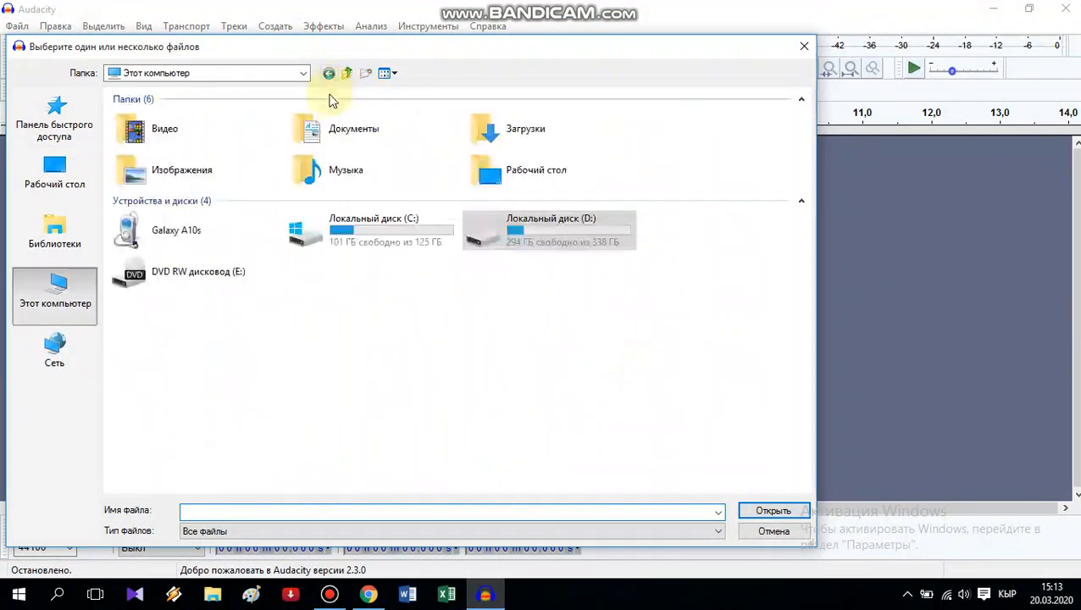
click(387, 73)
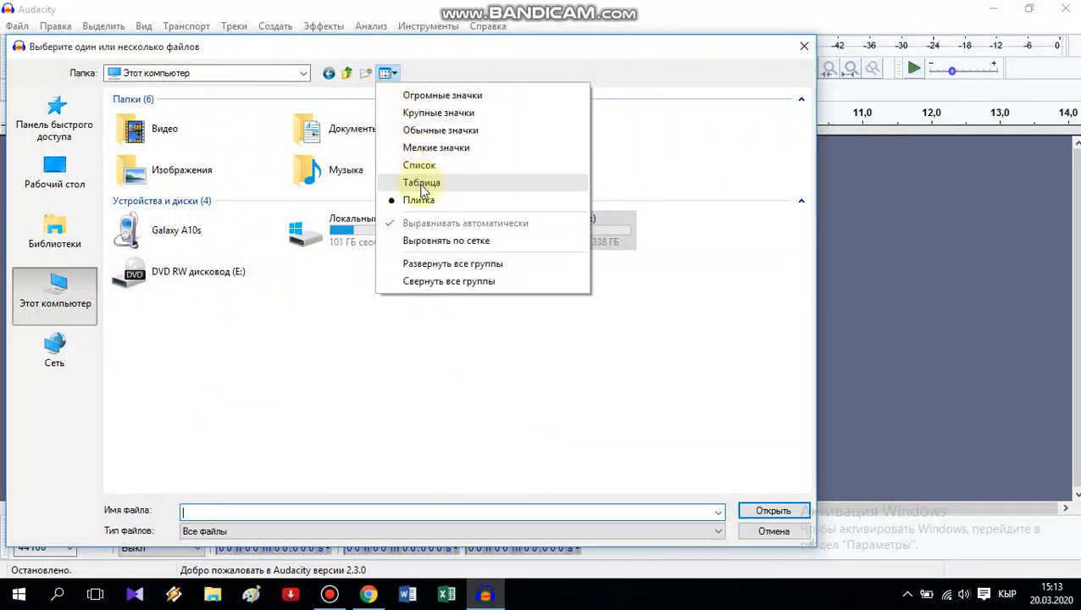
click(417, 166)
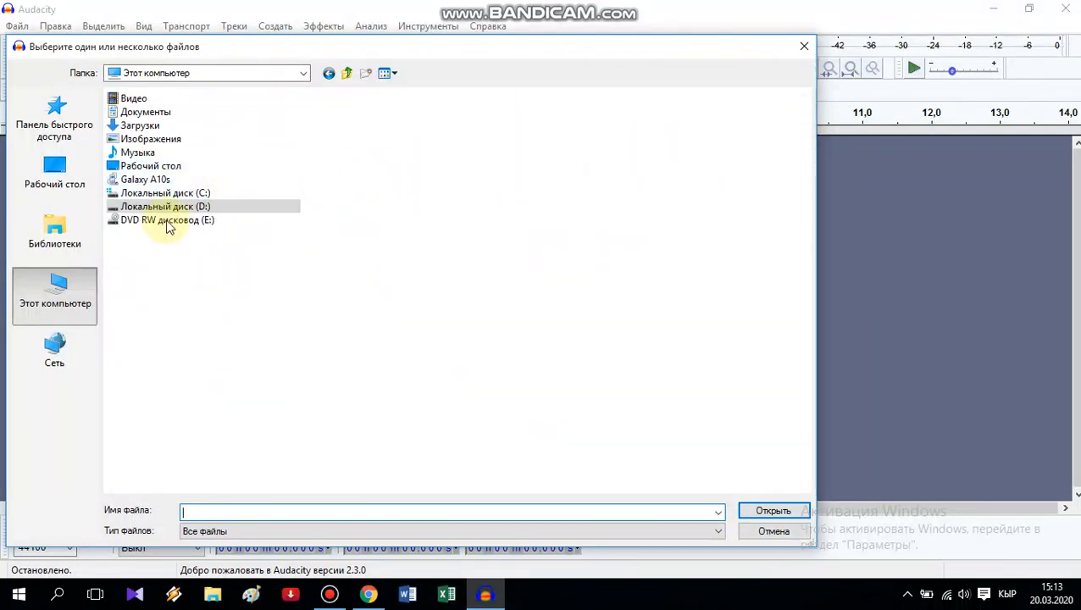
double_click(169, 206)
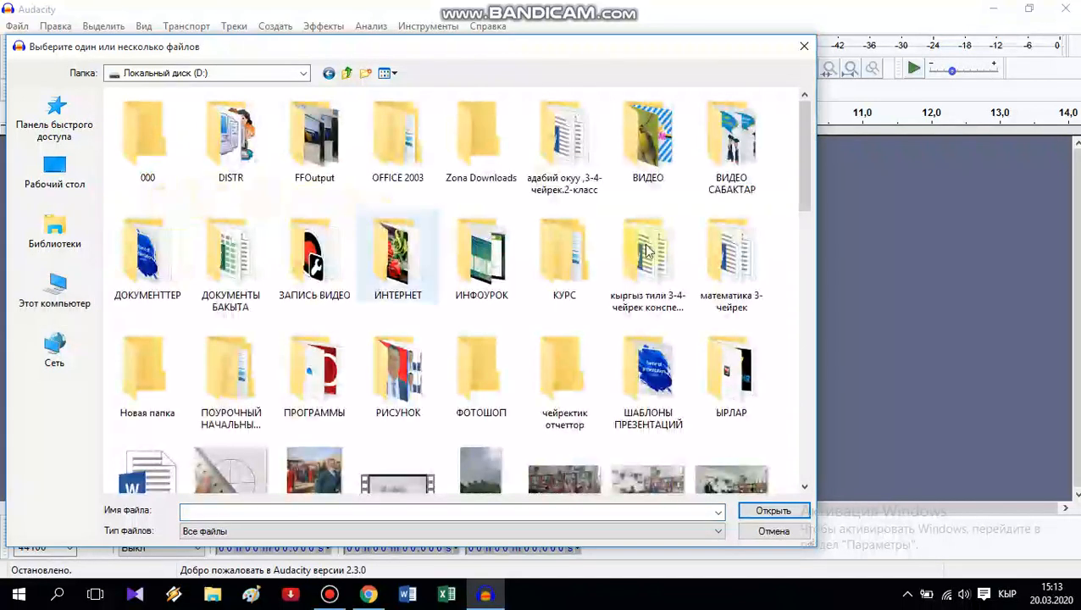
Step: Open the song "Bizdin ayyl" from the ЫРЛАР folder on drive D
click(808, 205)
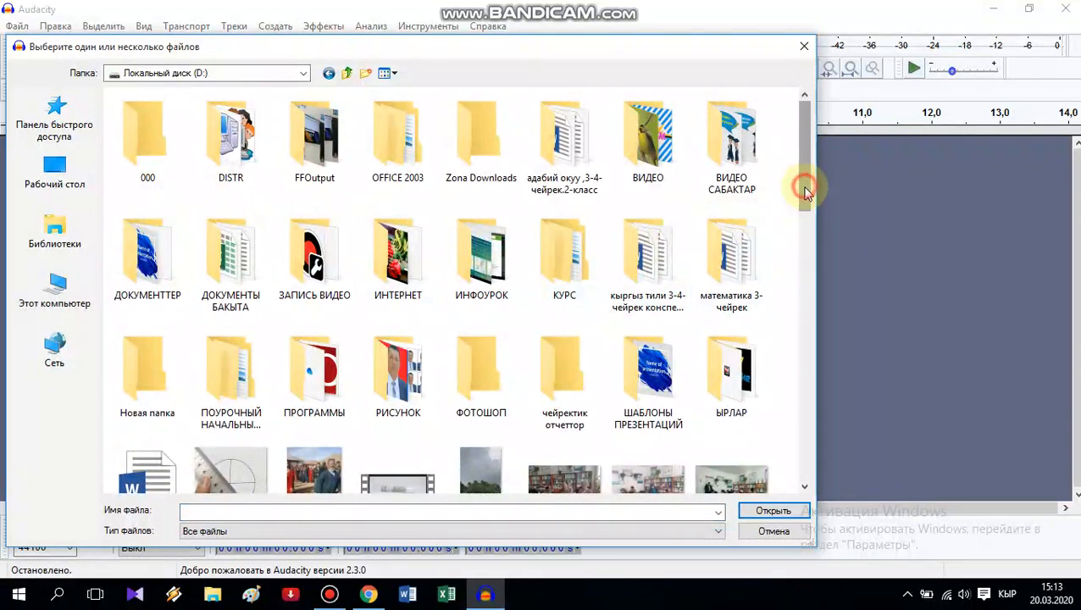
drag(808, 193, 805, 235)
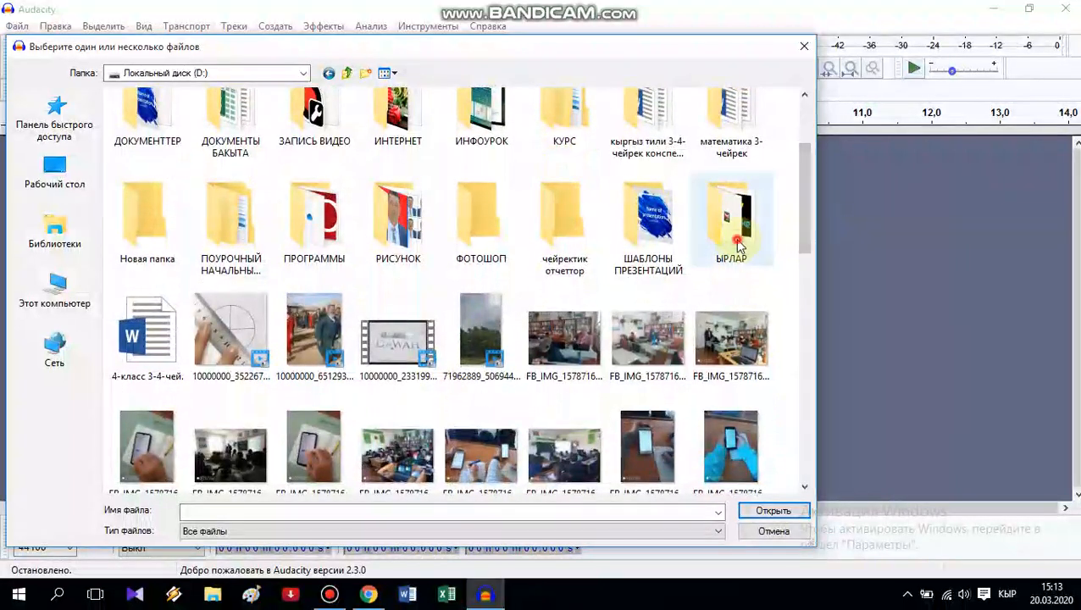
double_click(734, 222)
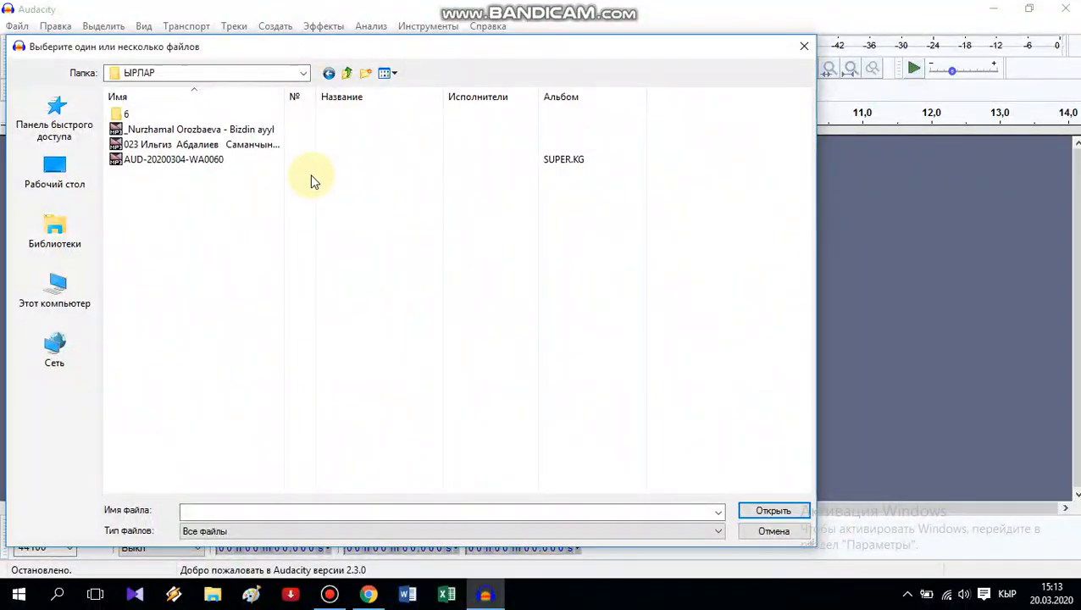
click(200, 134)
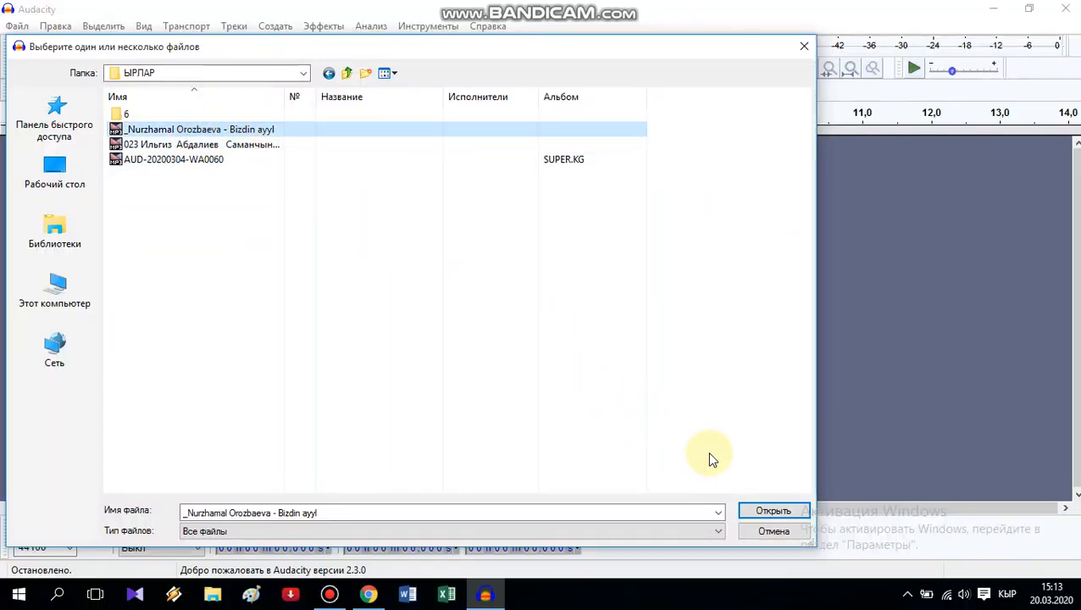
click(771, 512)
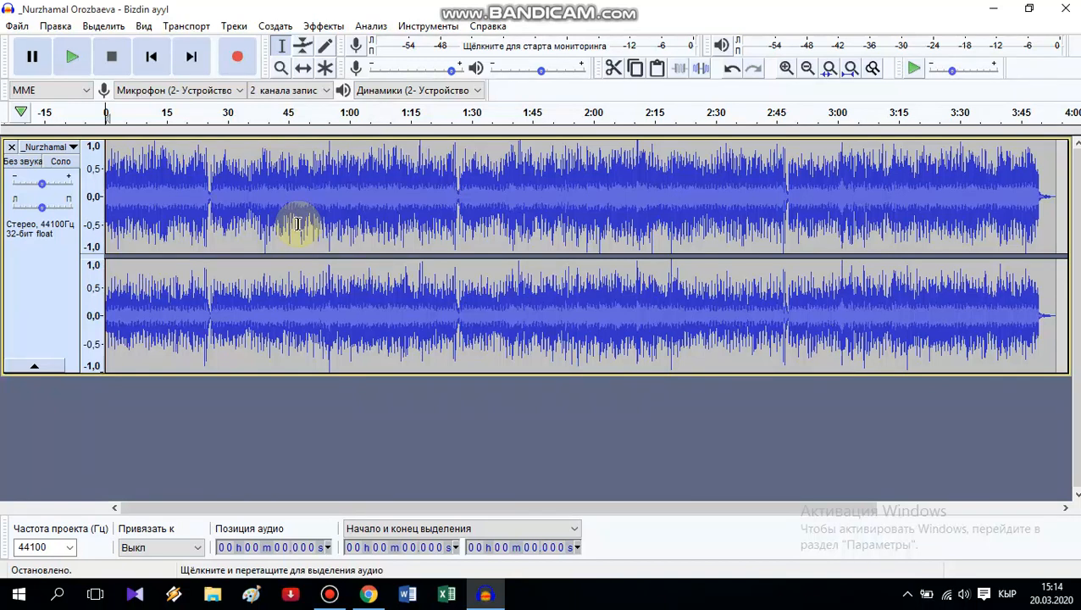
Step: Select the whole track and apply the Удаление вокала effect with Удалить вокал and the Простой (весь спектр) method
key(ctrl+a)
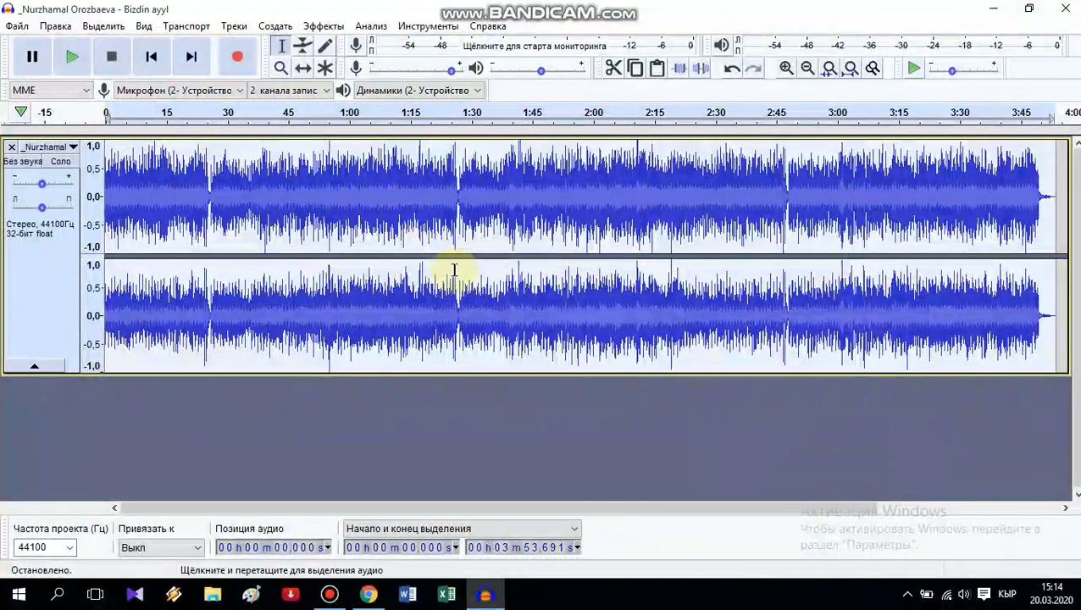
click(326, 26)
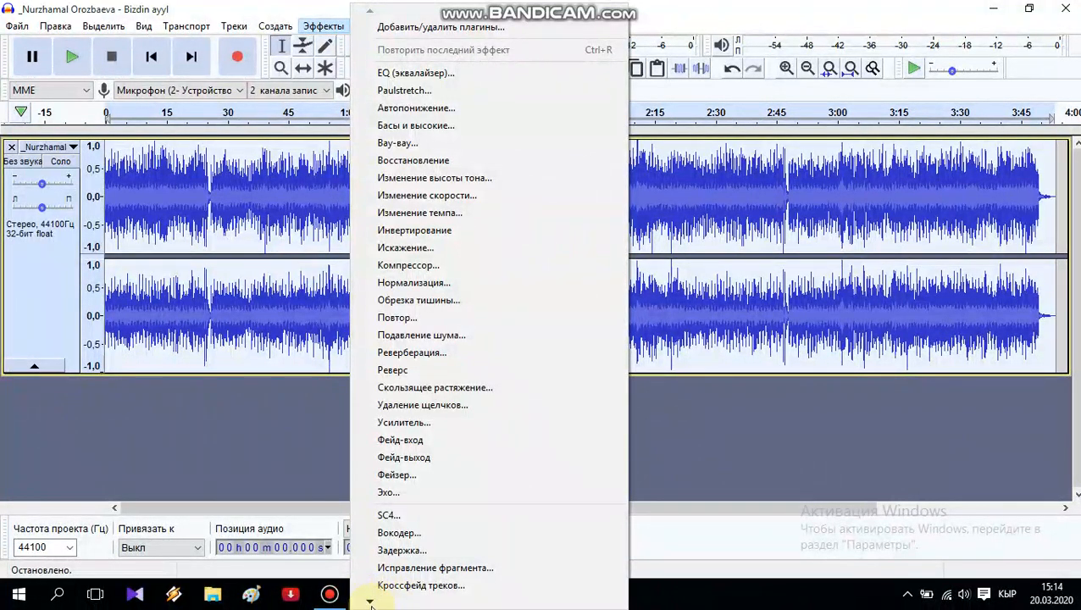
click(370, 602)
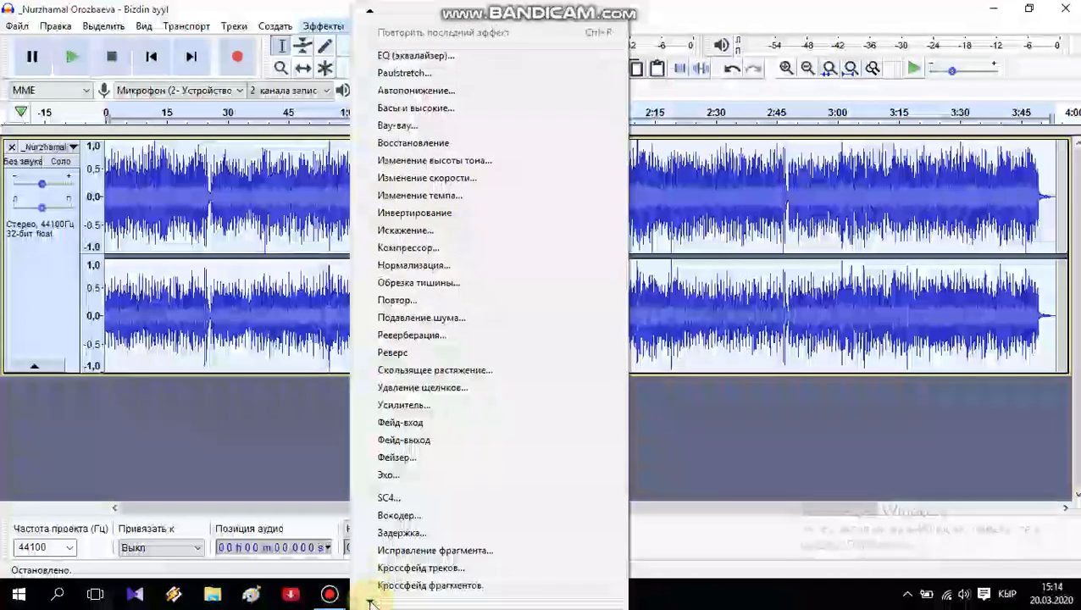
click(371, 602)
click(370, 602)
click(370, 603)
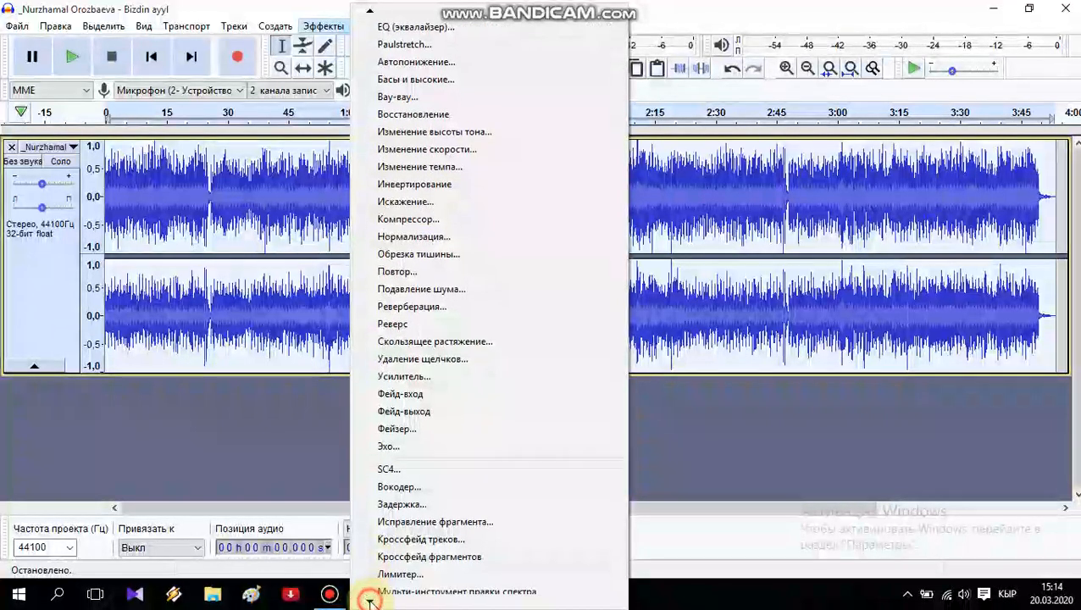
click(371, 603)
click(370, 602)
click(370, 602)
click(371, 603)
click(370, 602)
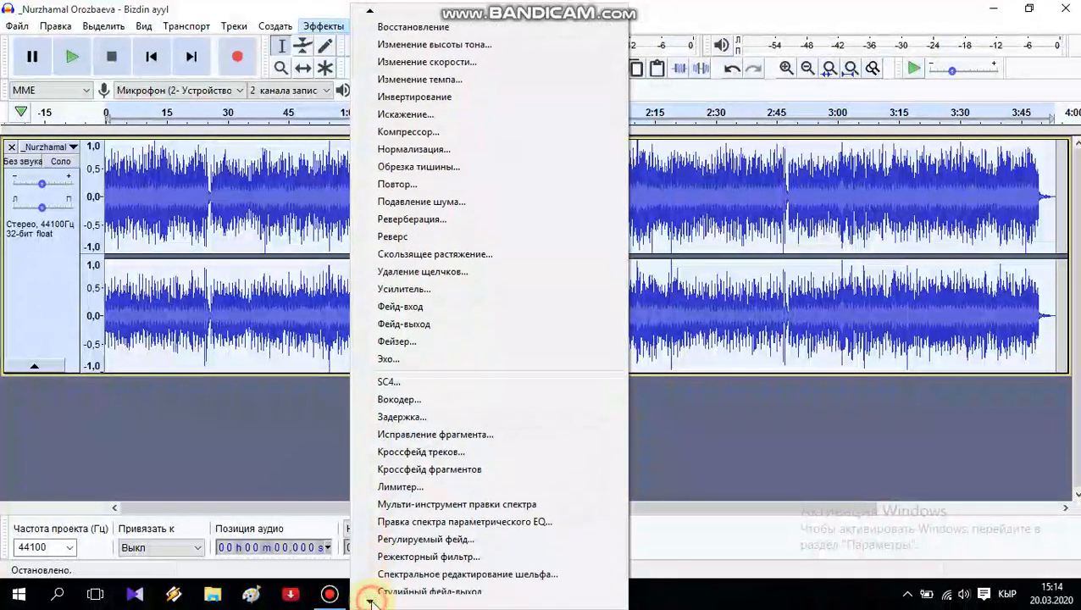
click(370, 602)
click(370, 602)
click(371, 602)
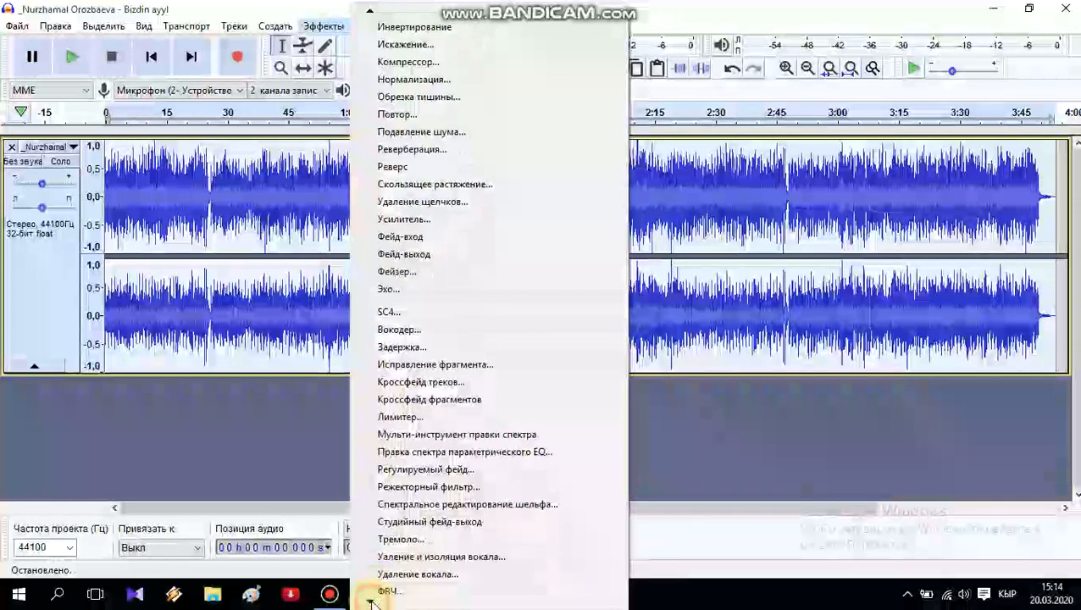
click(371, 603)
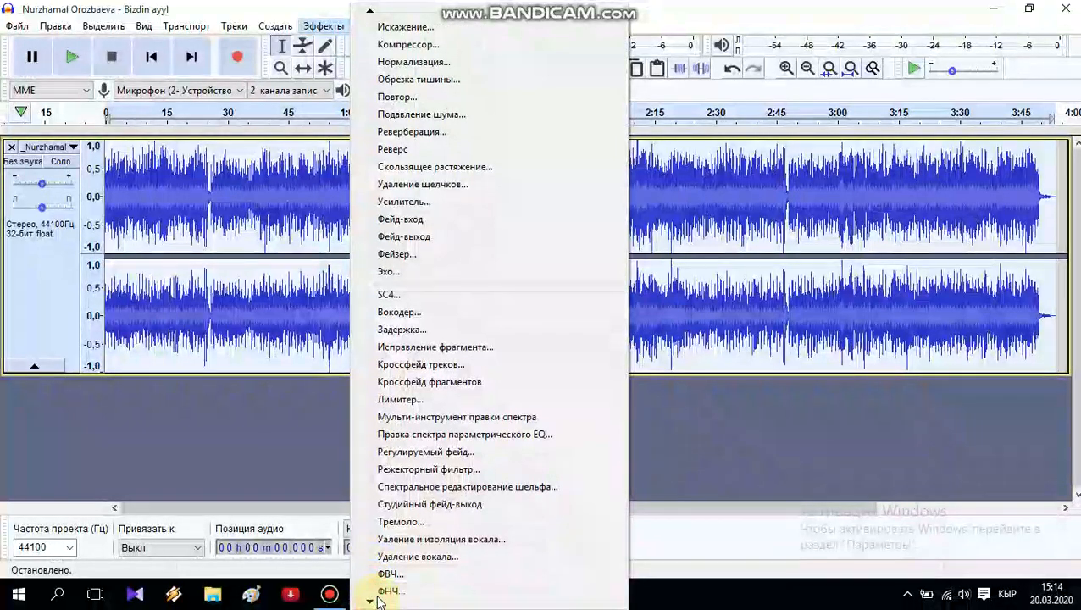
click(371, 603)
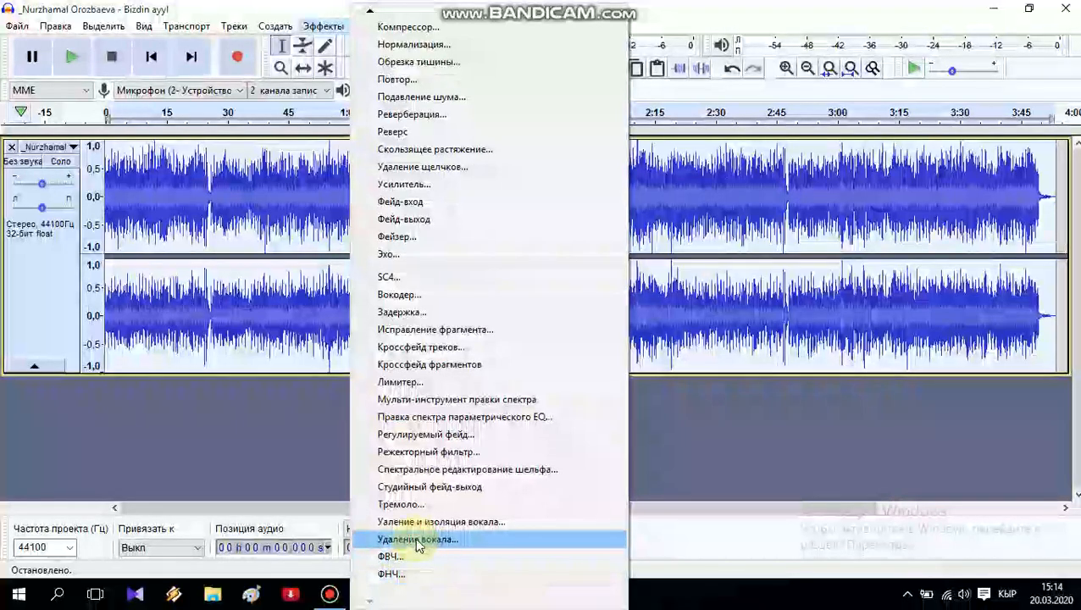
click(416, 540)
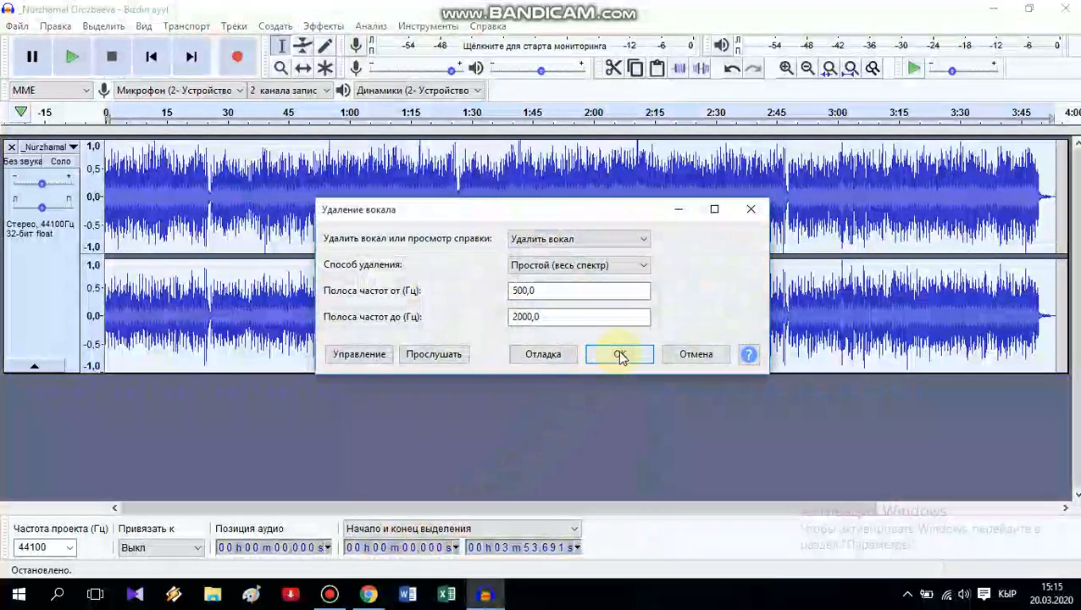
click(620, 354)
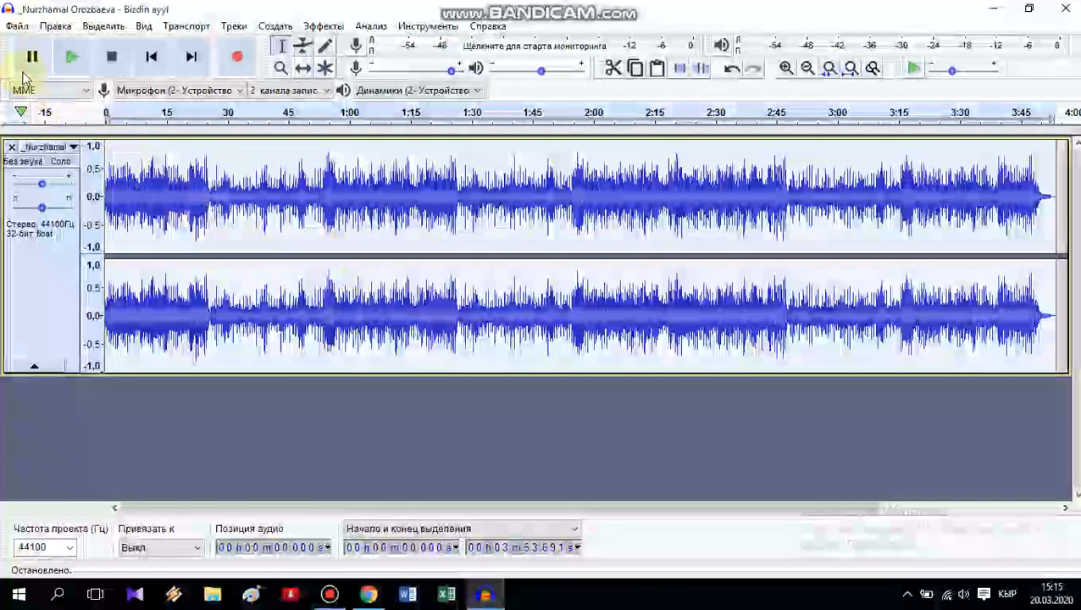
Step: Play the processed track, skip ahead to about 0:25 to check the vocal removal, and stop playback
click(71, 59)
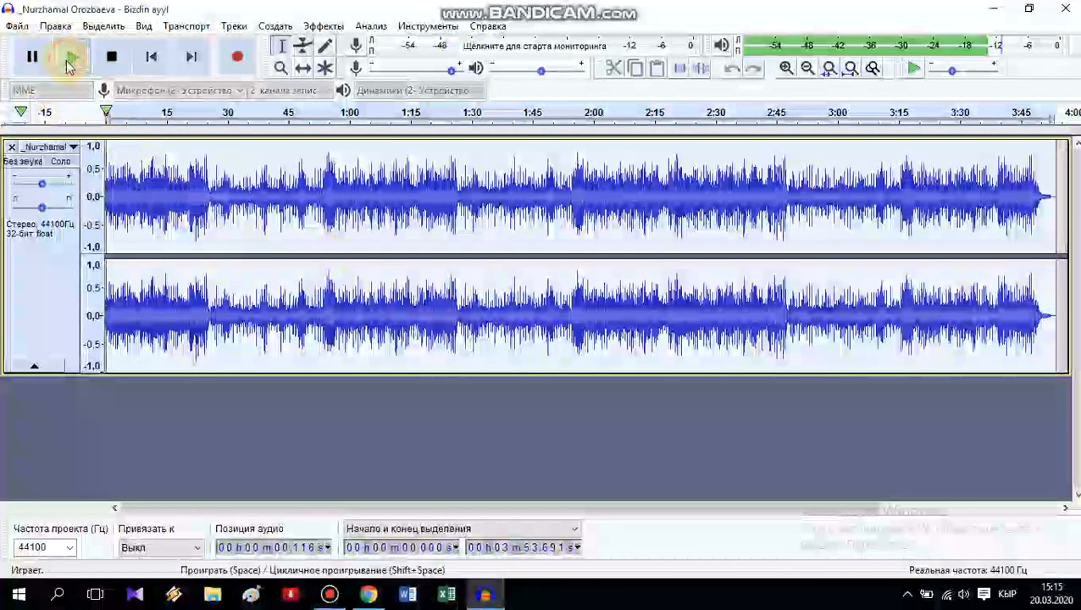
click(209, 114)
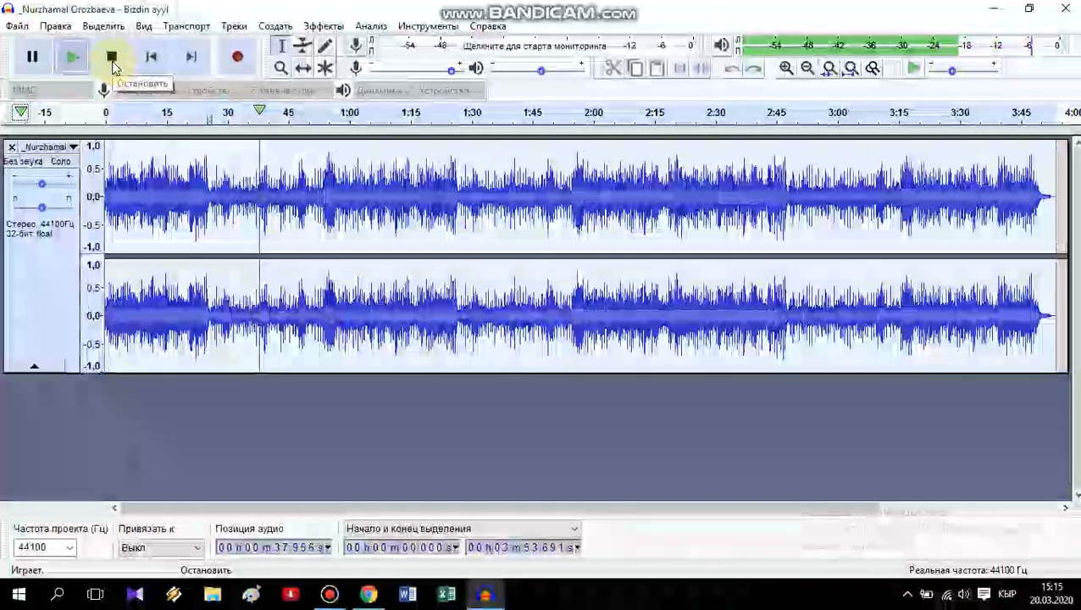
click(109, 69)
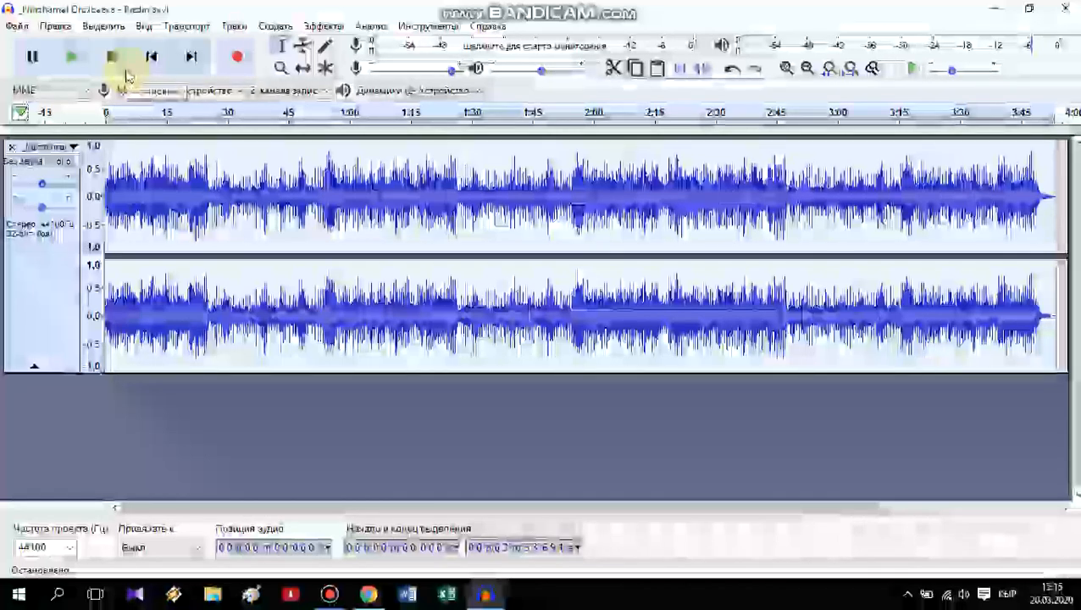
Step: Start exporting the processed track as a WAV file
click(19, 26)
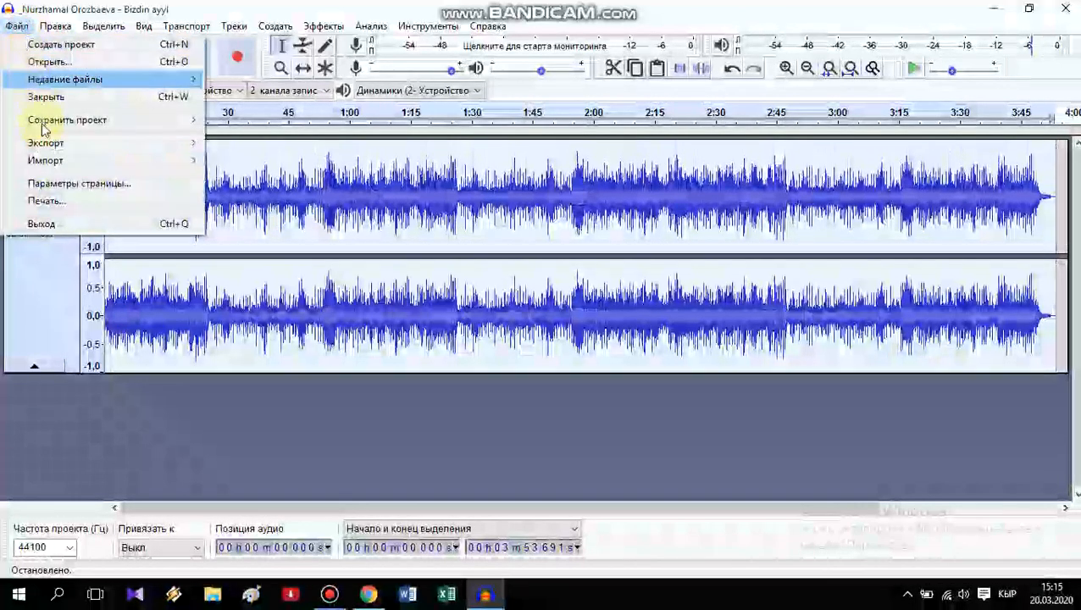
mouse_move(72, 144)
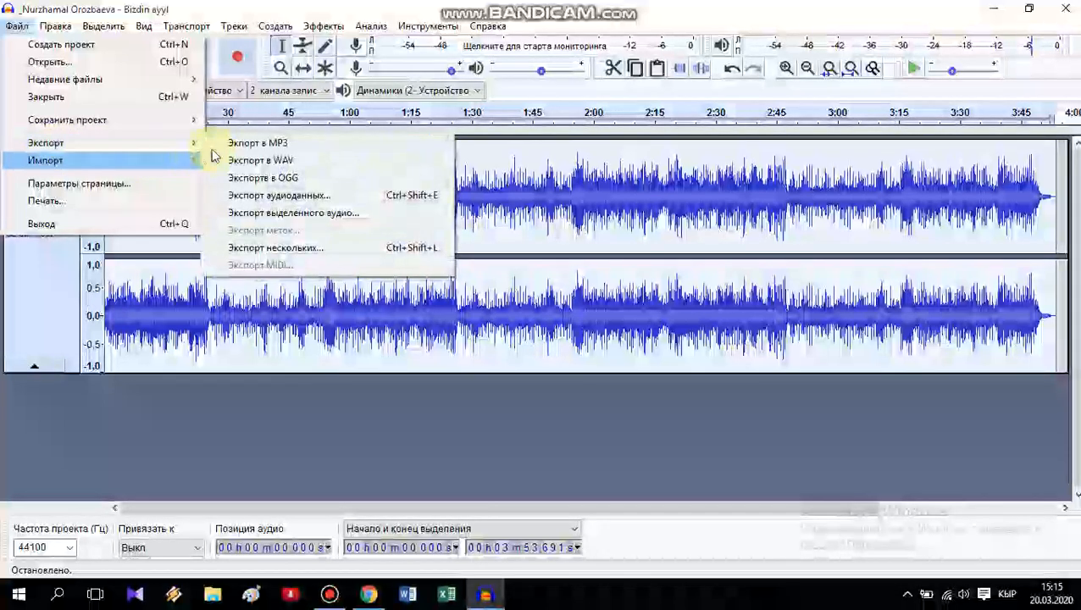
mouse_move(190, 150)
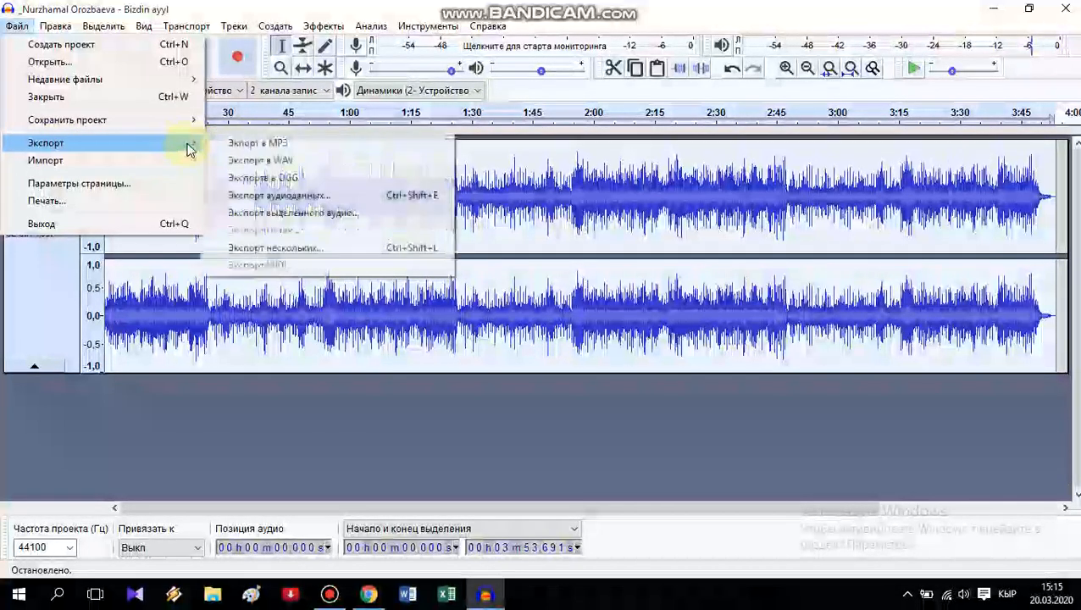
click(254, 161)
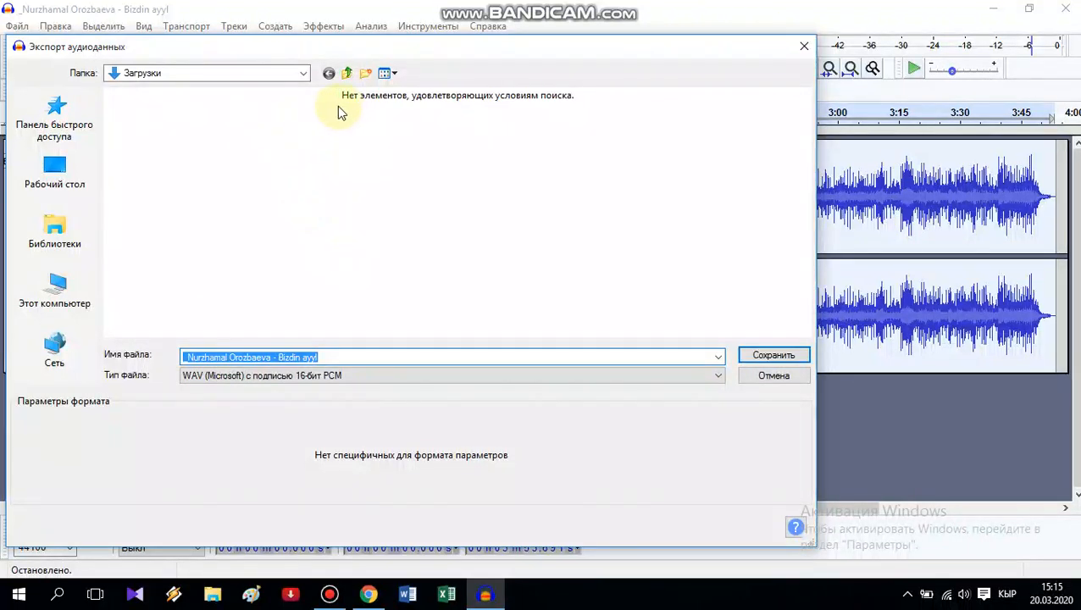
click(302, 73)
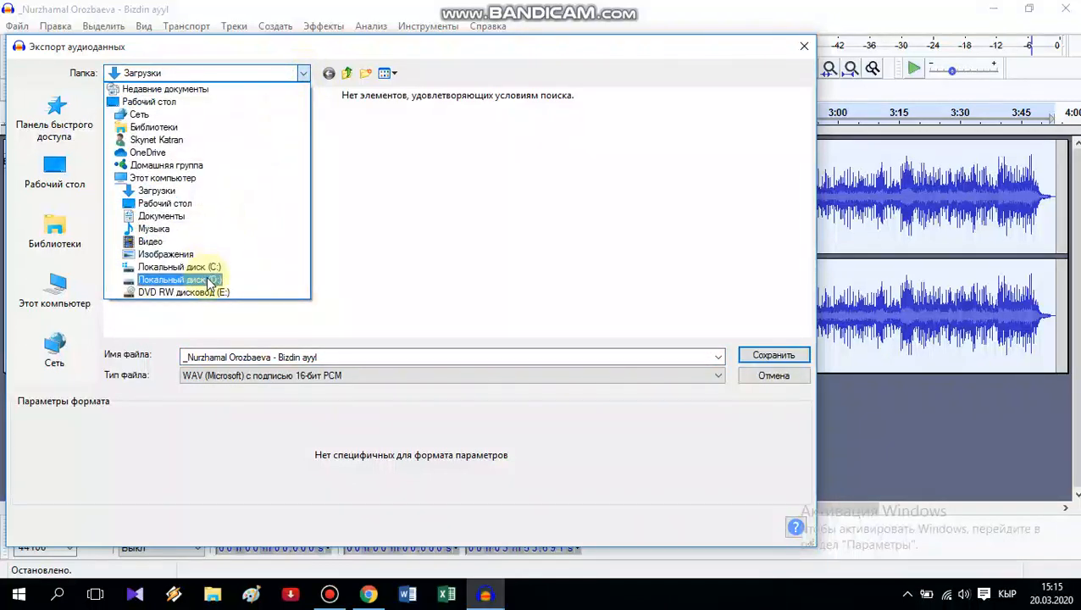
click(209, 280)
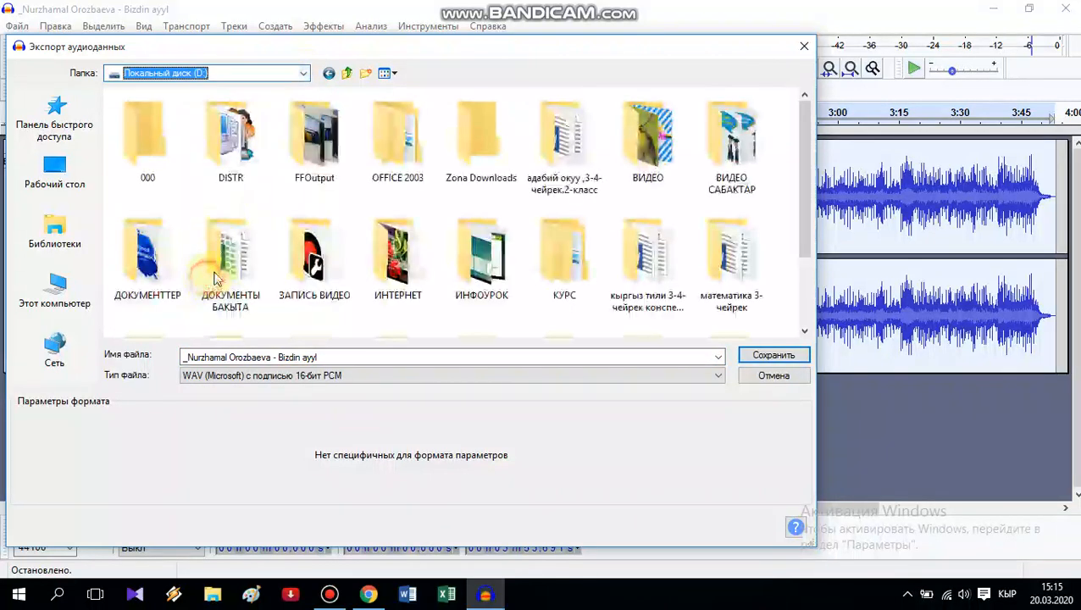
click(305, 77)
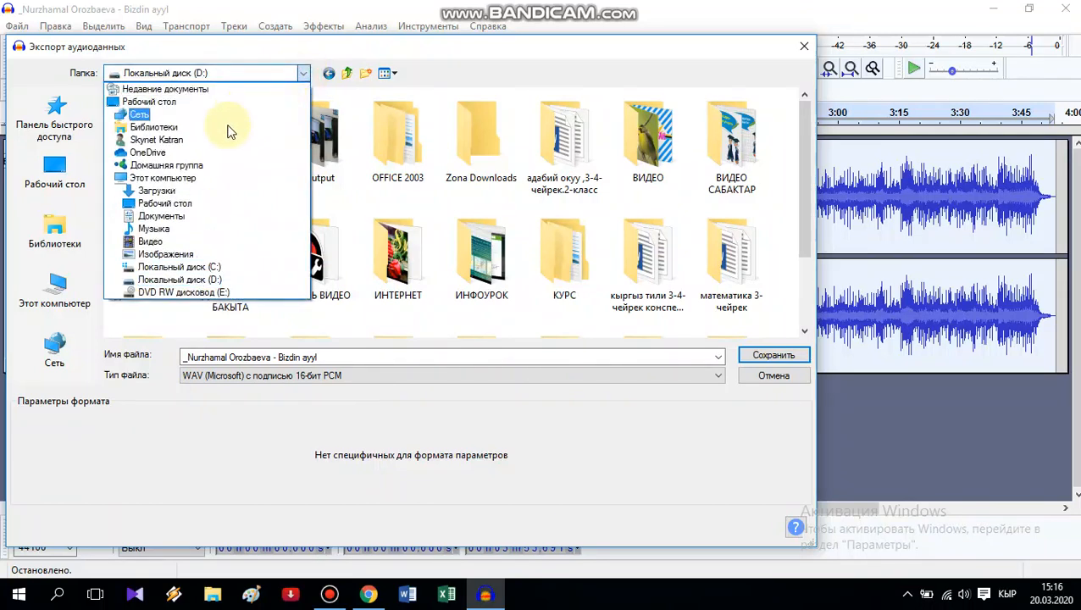
click(161, 192)
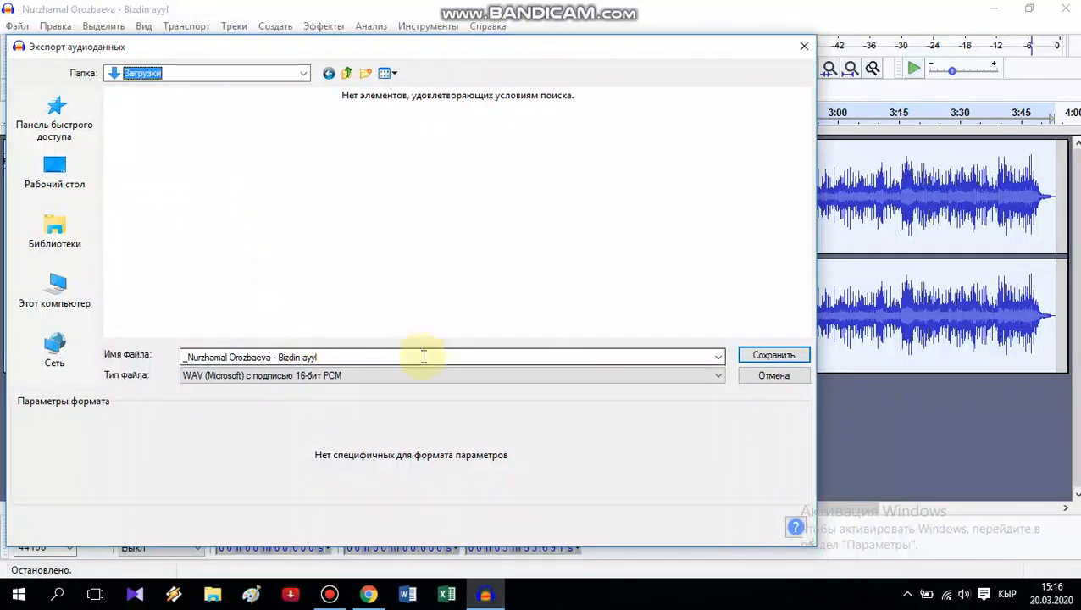
Step: Save the WAV export in the Загрузки folder under the suggested file name, leaving all metadata tags blank
click(783, 356)
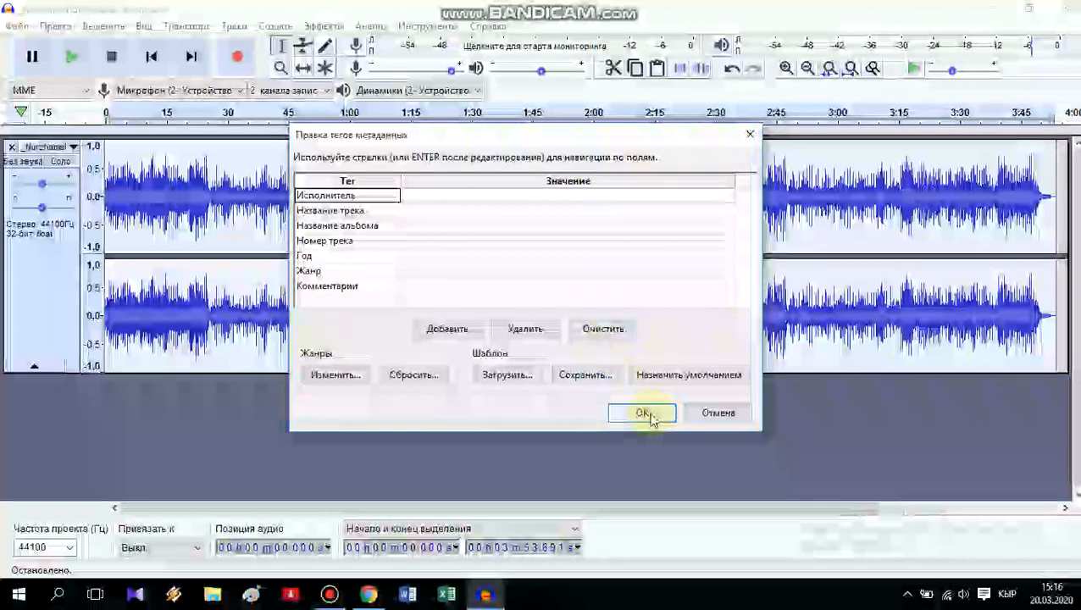
click(651, 417)
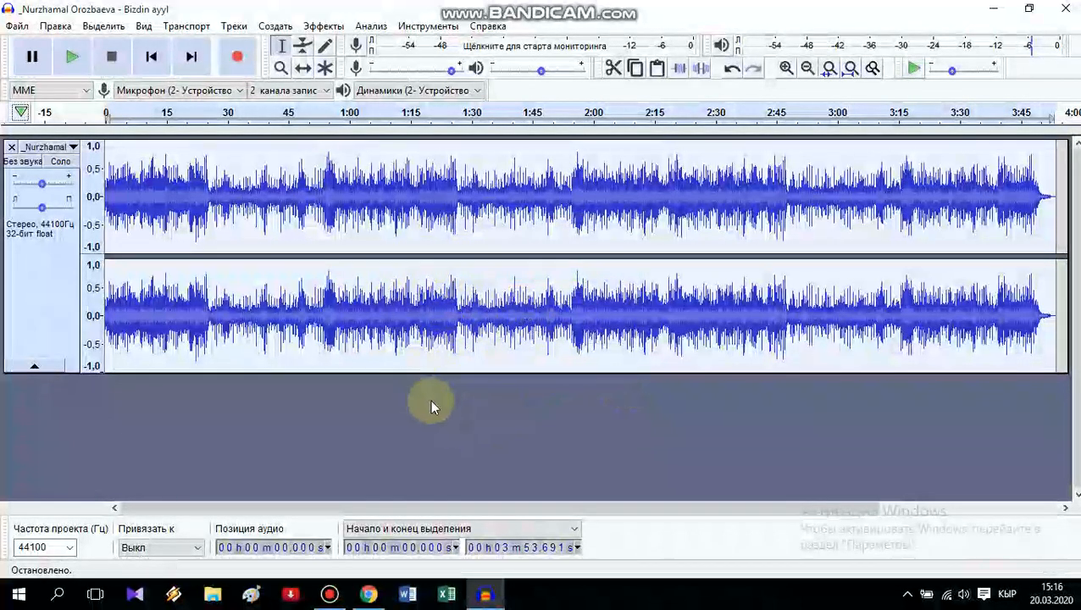
Step: Switch to File Explorer, play the exported "Bizdin ayyl" WAV from Загрузки, skip ahead to about 0:33, and close the player
click(214, 595)
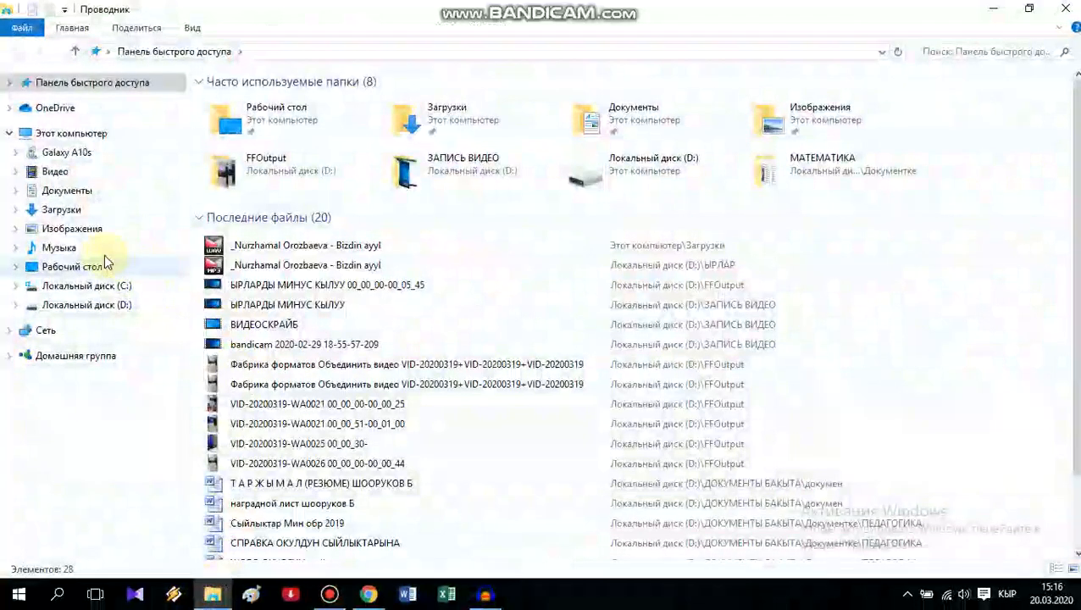
click(66, 211)
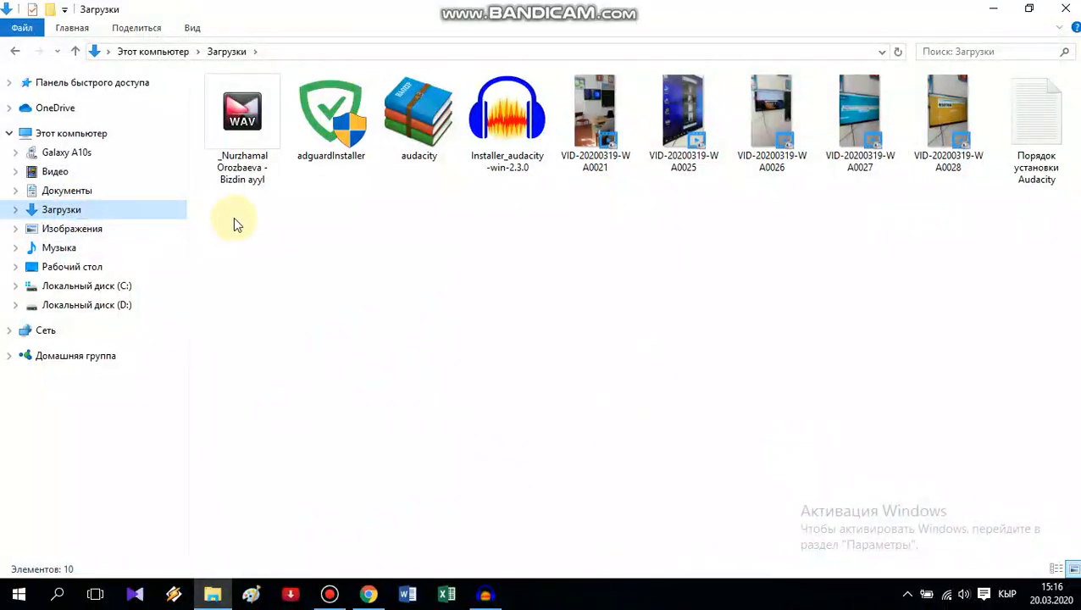
click(243, 120)
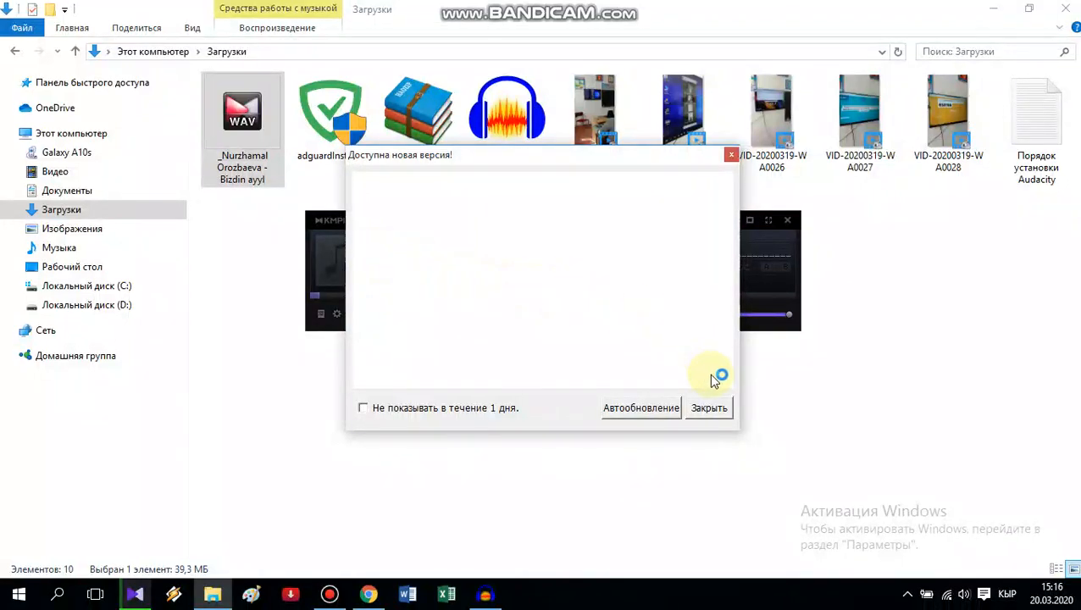
click(710, 408)
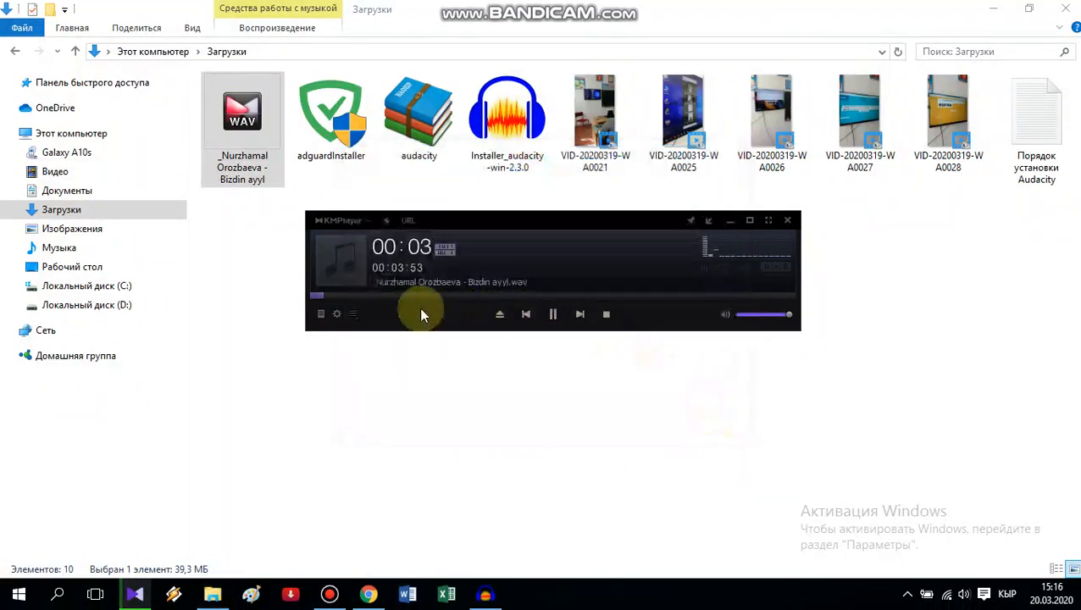
click(382, 299)
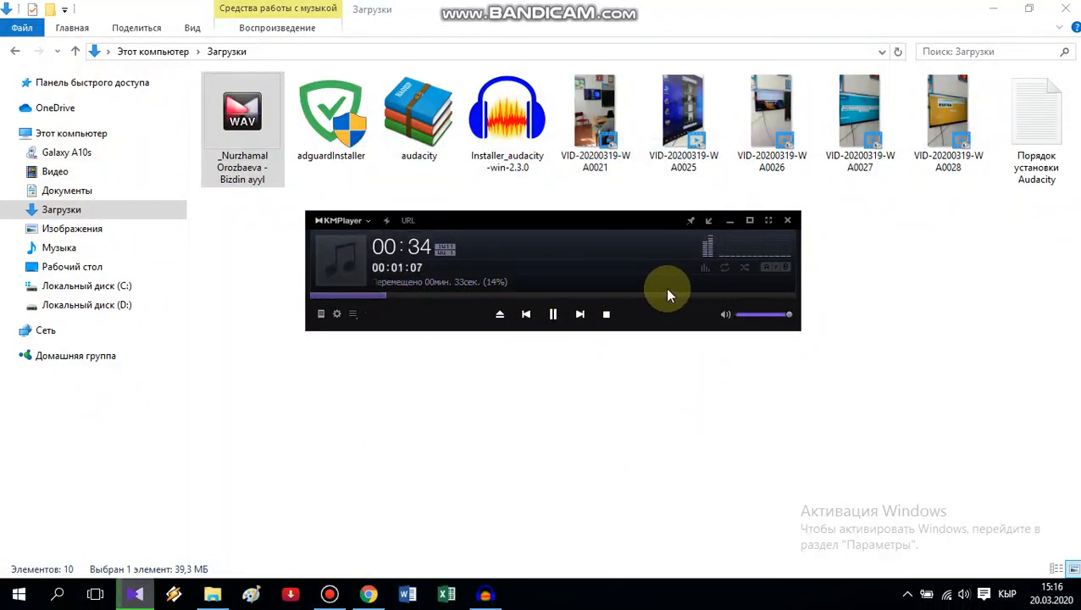
click(788, 221)
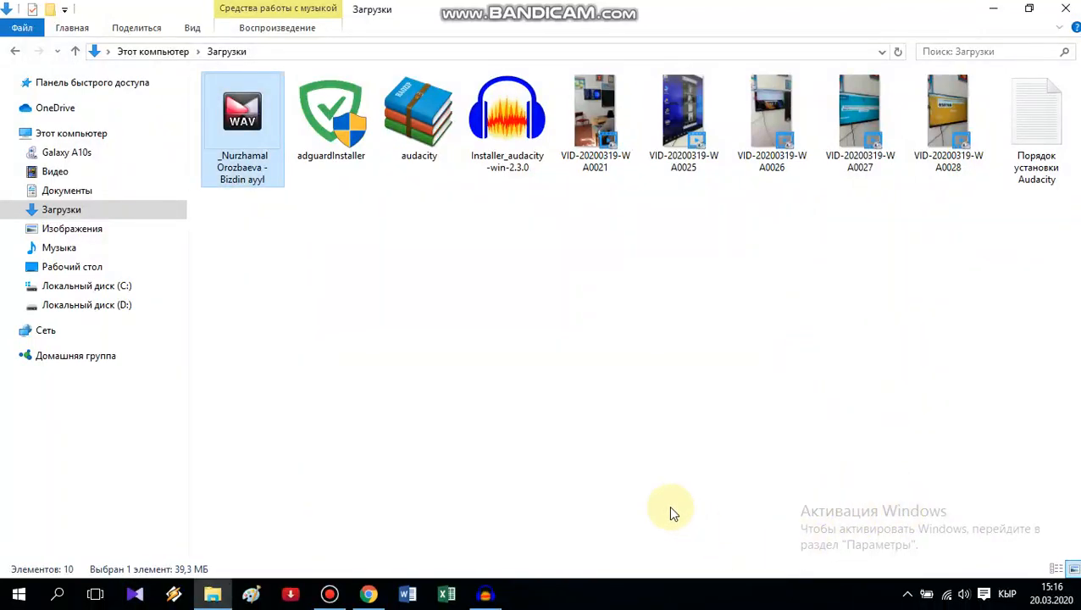
click(330, 594)
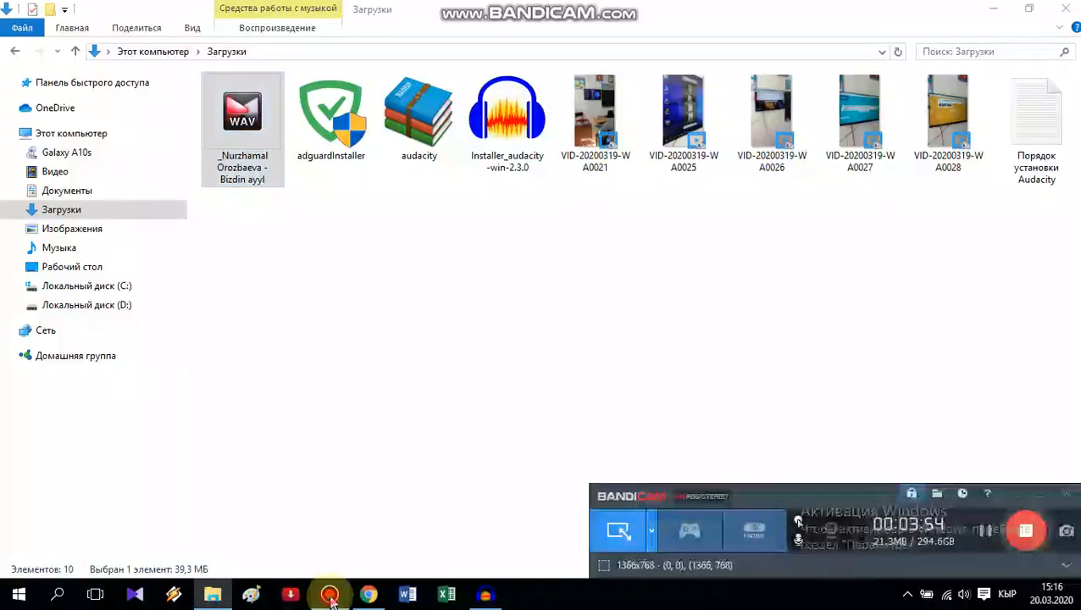